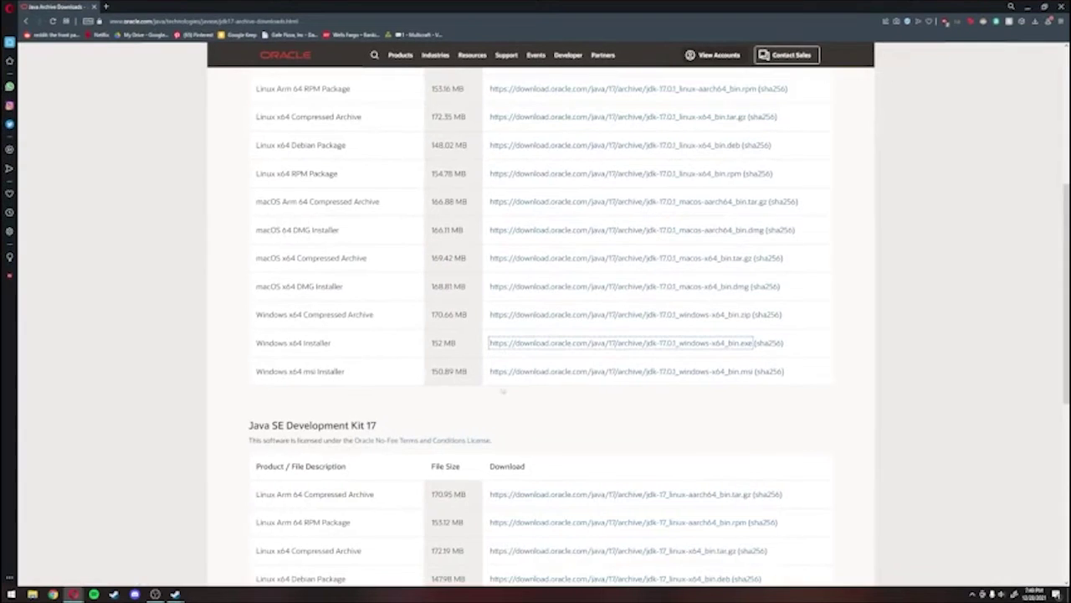
# Step: Download jdk-17.0.1_windows-x64_bin.exe (Windows x64 Installer) into the Downloads folder
pyautogui.scroll(5, 320, 371)
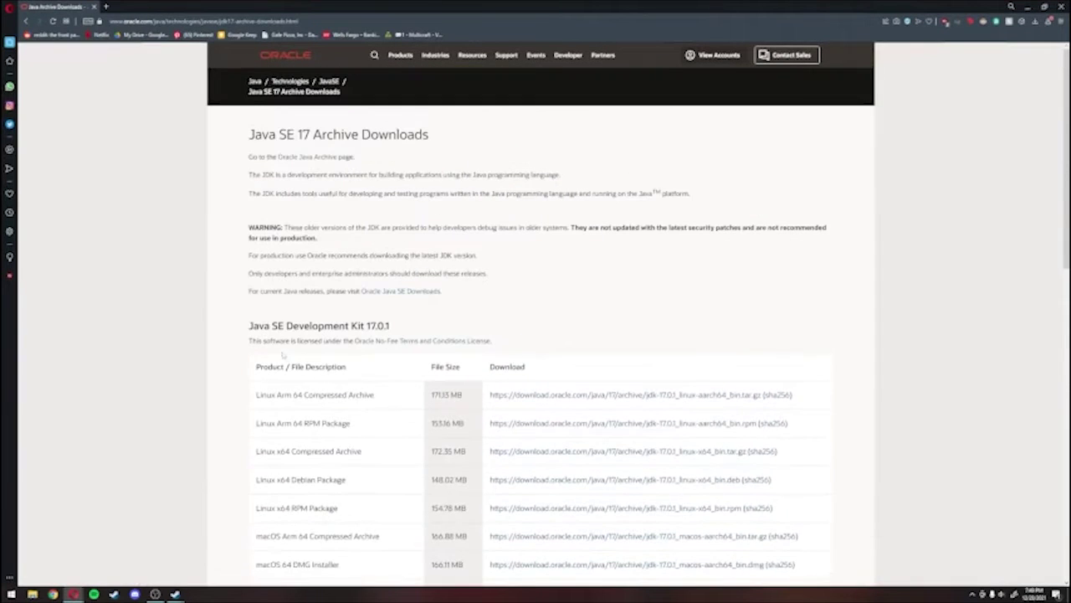
pyautogui.scroll(-3, 295, 349)
pyautogui.scroll(3, 341, 374)
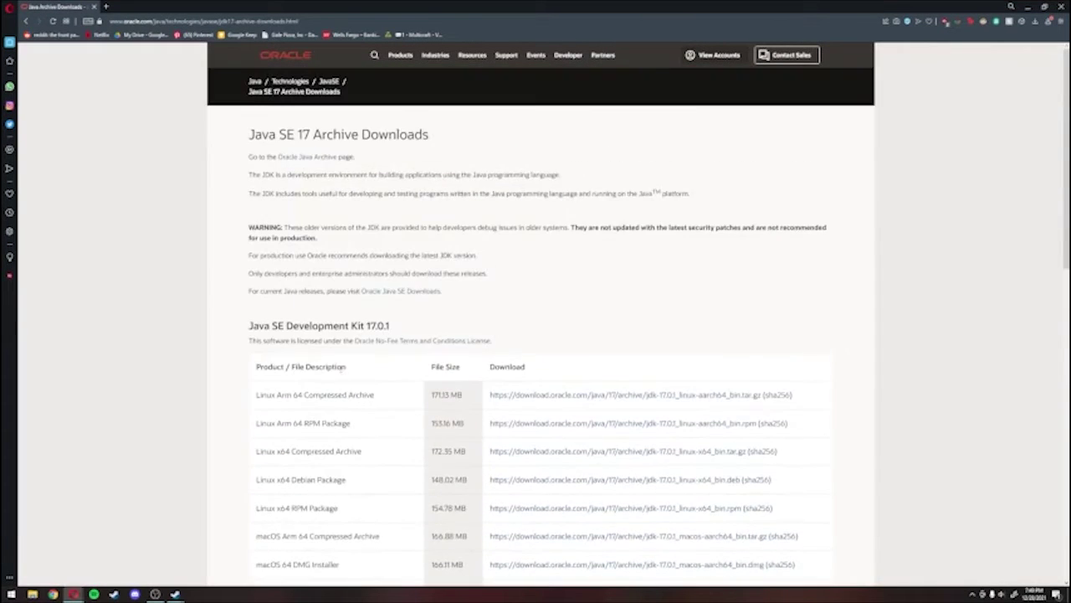
pyautogui.scroll(-3, 341, 368)
pyautogui.scroll(-2, 309, 523)
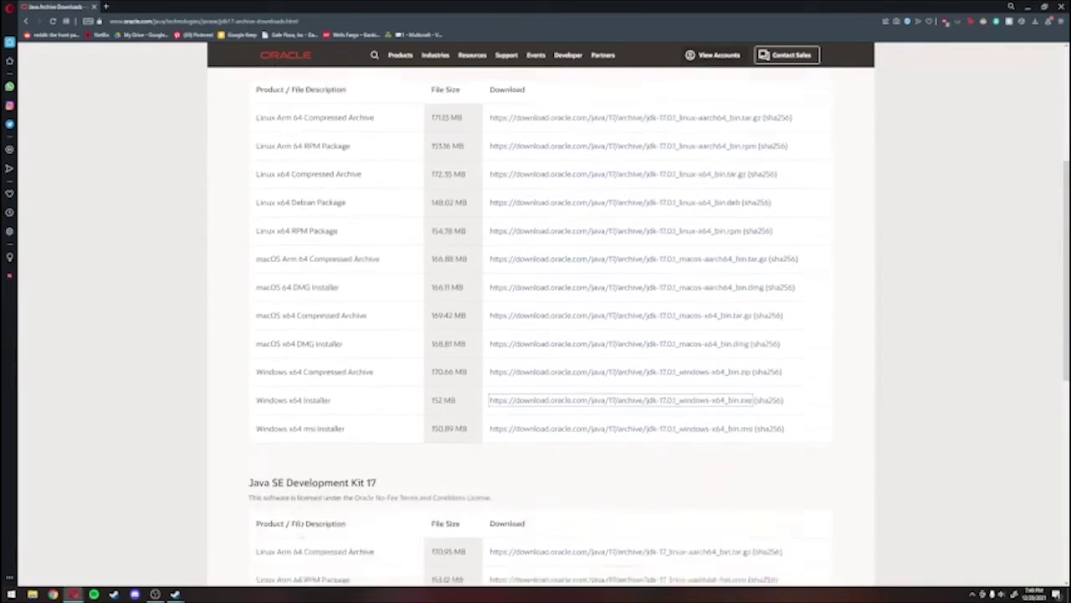
pyautogui.scroll(-1, 310, 438)
pyautogui.scroll(4, 309, 411)
pyautogui.scroll(-3, 300, 415)
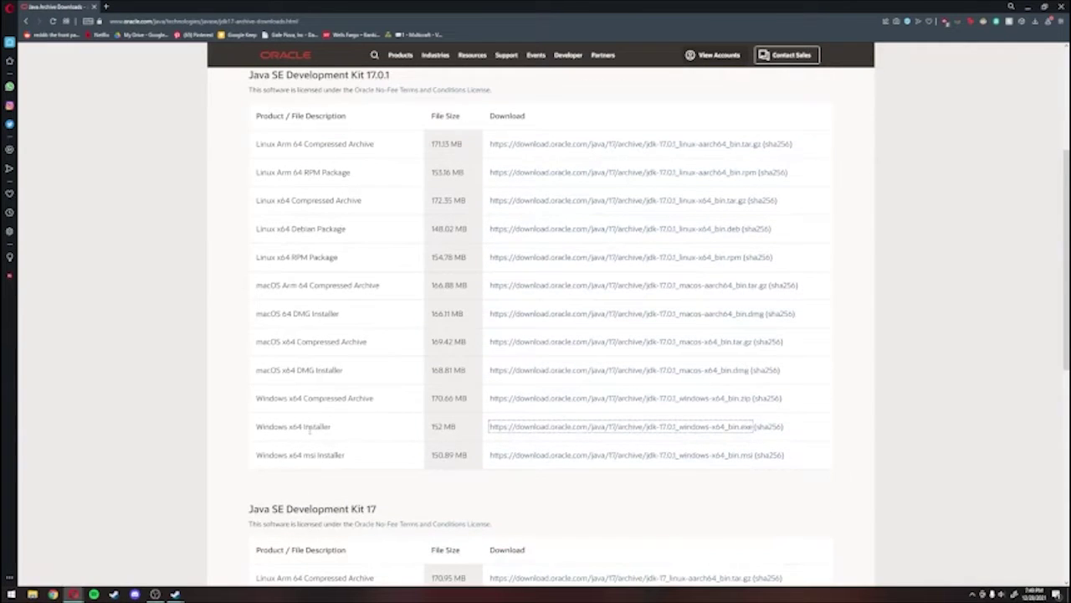
pyautogui.click(540, 429)
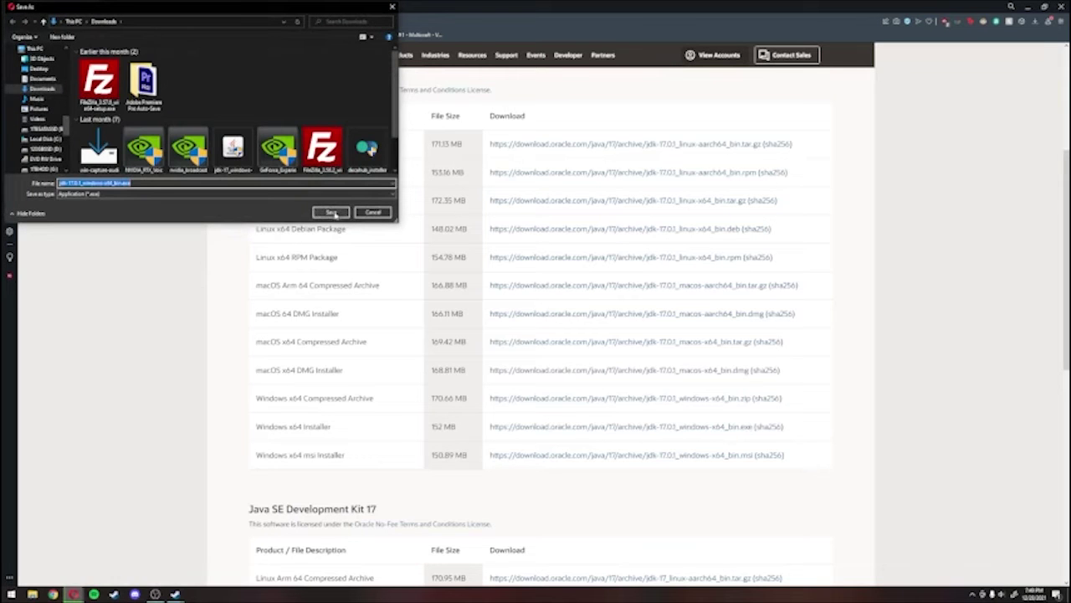
pyautogui.click(332, 213)
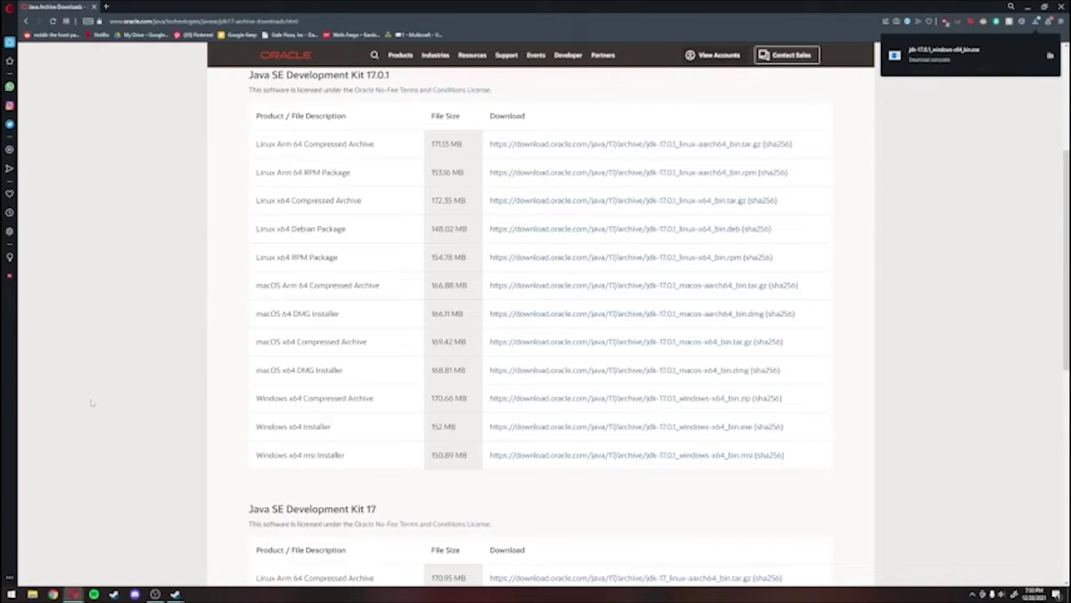
pyautogui.click(32, 595)
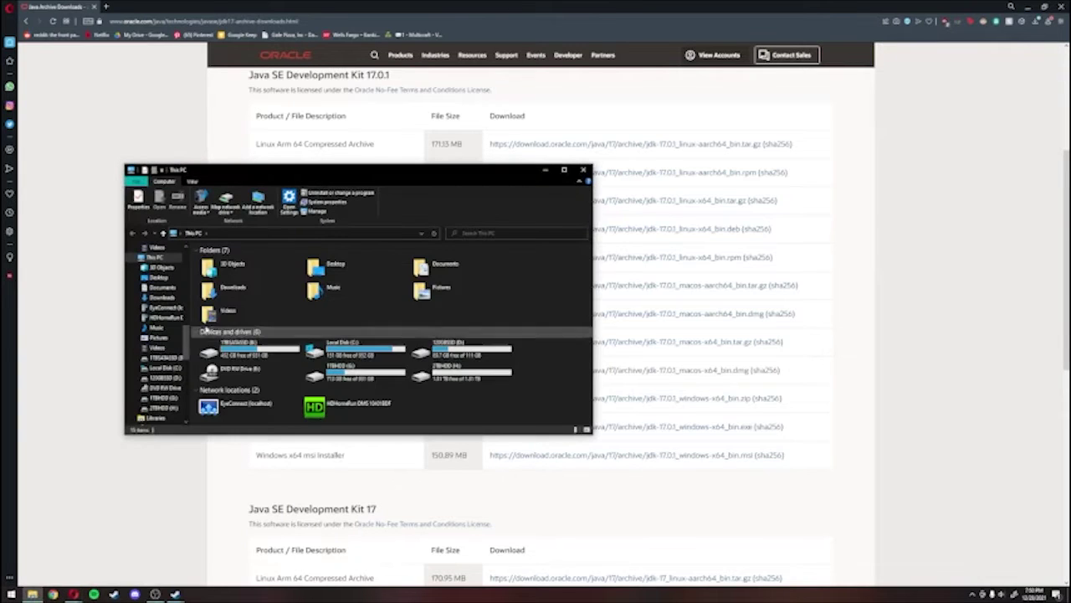
# Step: Run the JDK 17.0.1 installer from Downloads and decline reinstalling the already-installed JDK
pyautogui.doubleClick(219, 288)
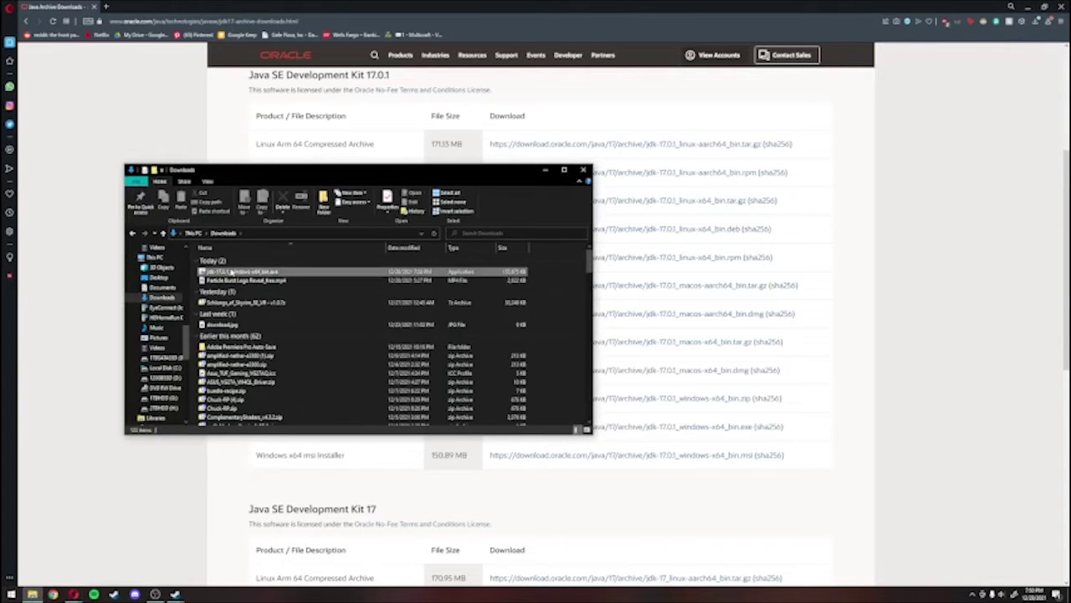
pyautogui.doubleClick(231, 272)
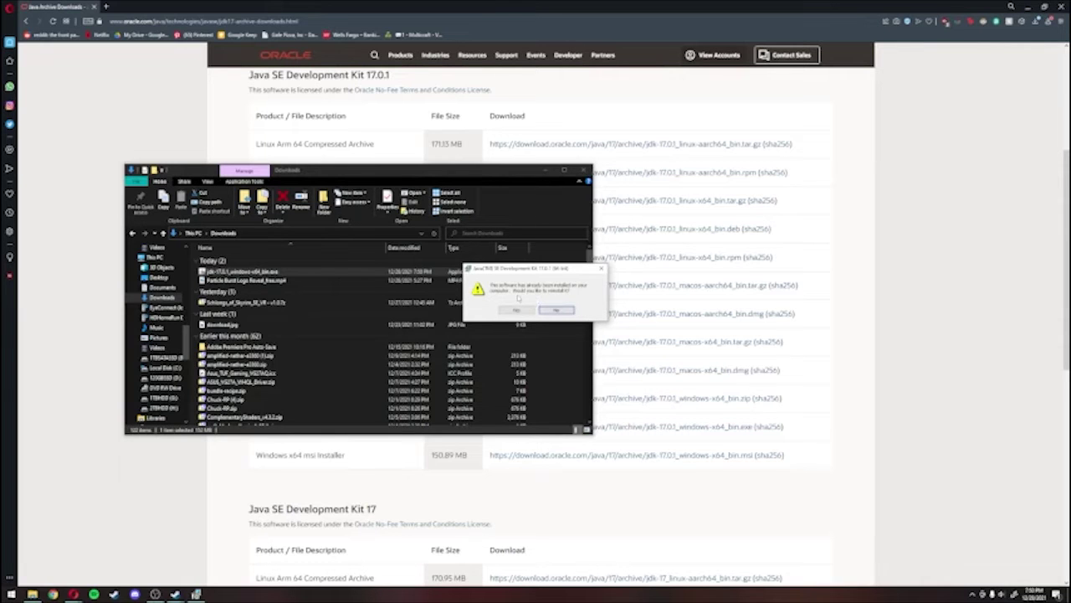
pyautogui.click(556, 309)
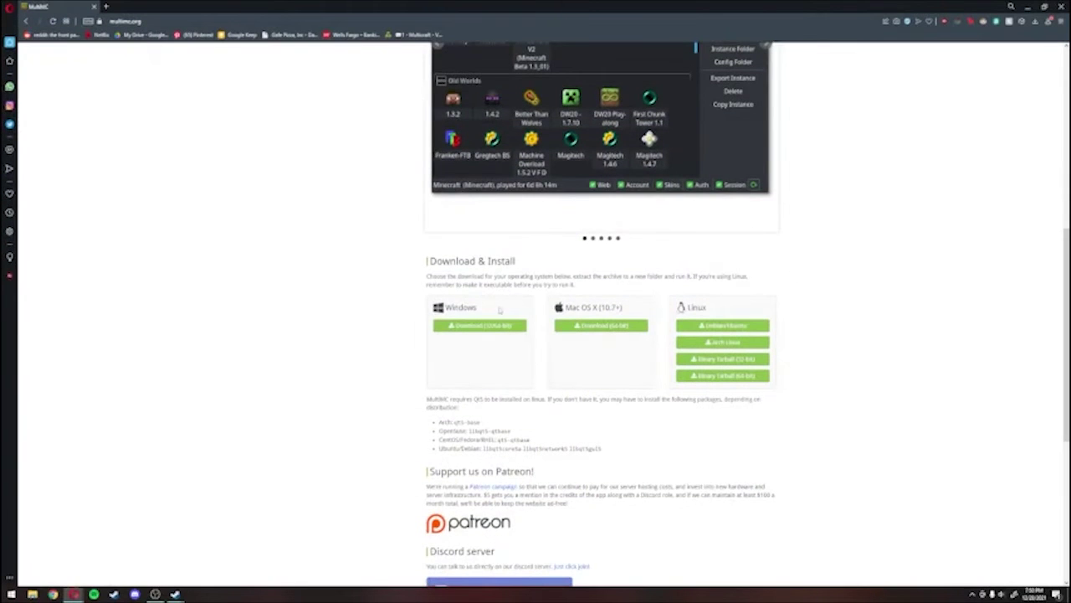
# Step: Download mmc-stable-win32.zip for Windows from multimc.org and minimize the browser
pyautogui.scroll(4, 486, 354)
pyautogui.scroll(-6, 485, 354)
pyautogui.scroll(3, 486, 363)
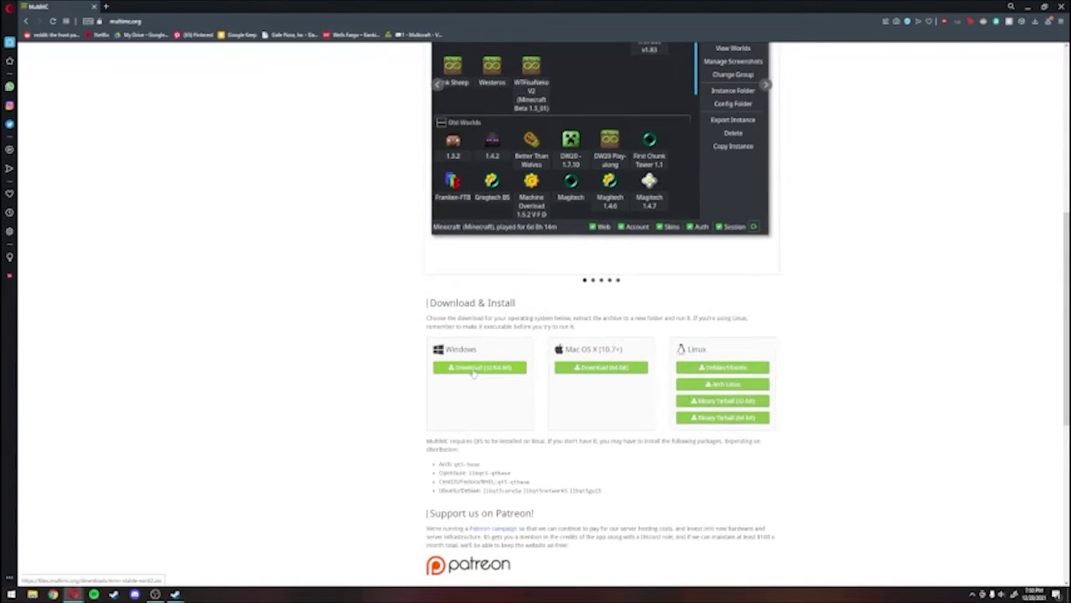
pyautogui.click(473, 374)
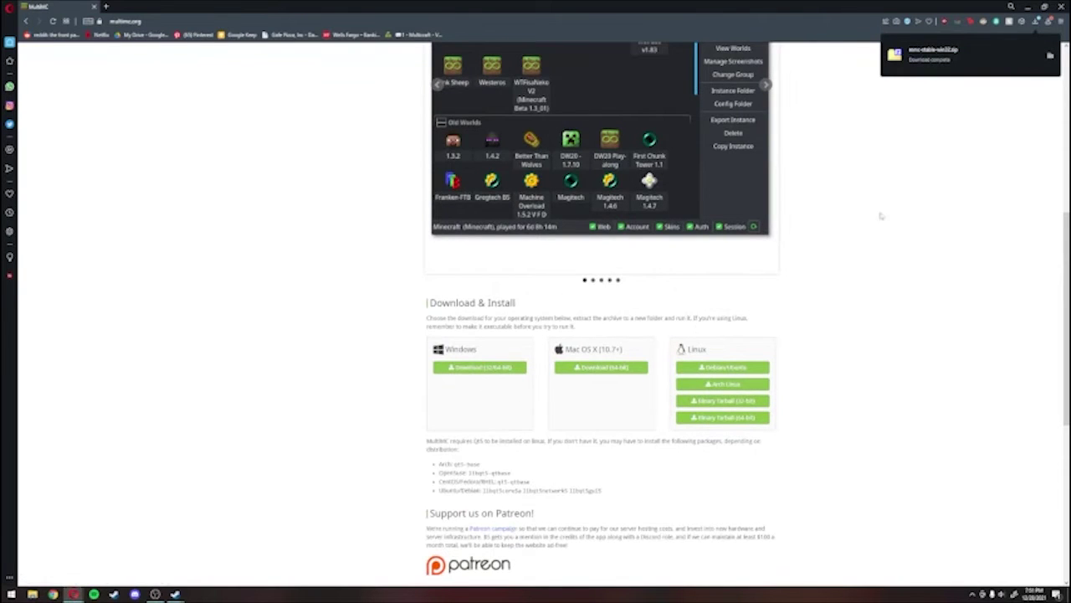
pyautogui.click(1027, 7)
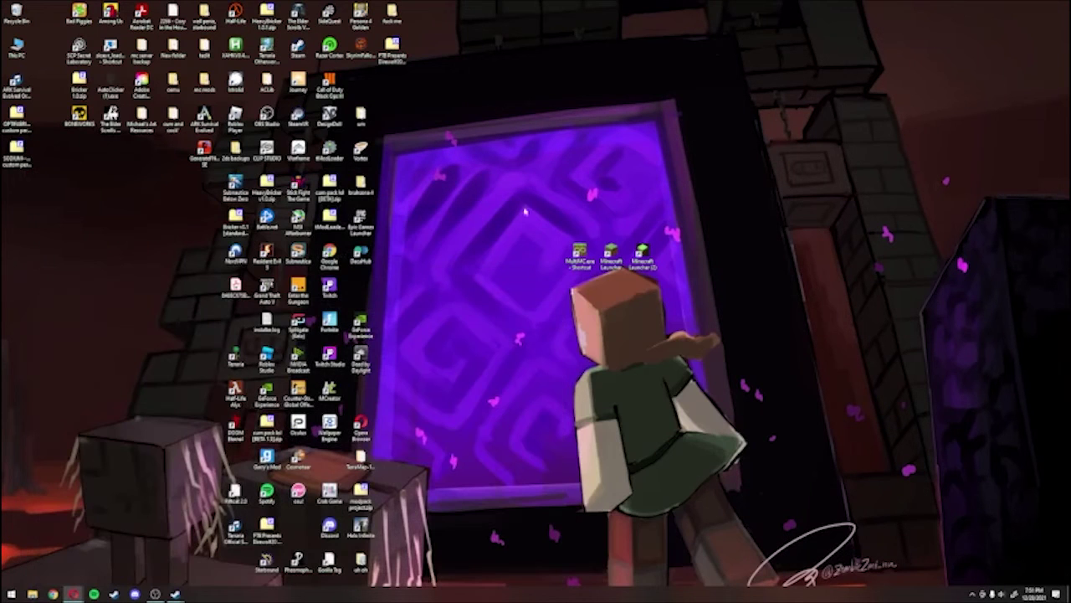
# Step: Create a new desktop folder named 'mods'
pyautogui.rightClick(574, 345)
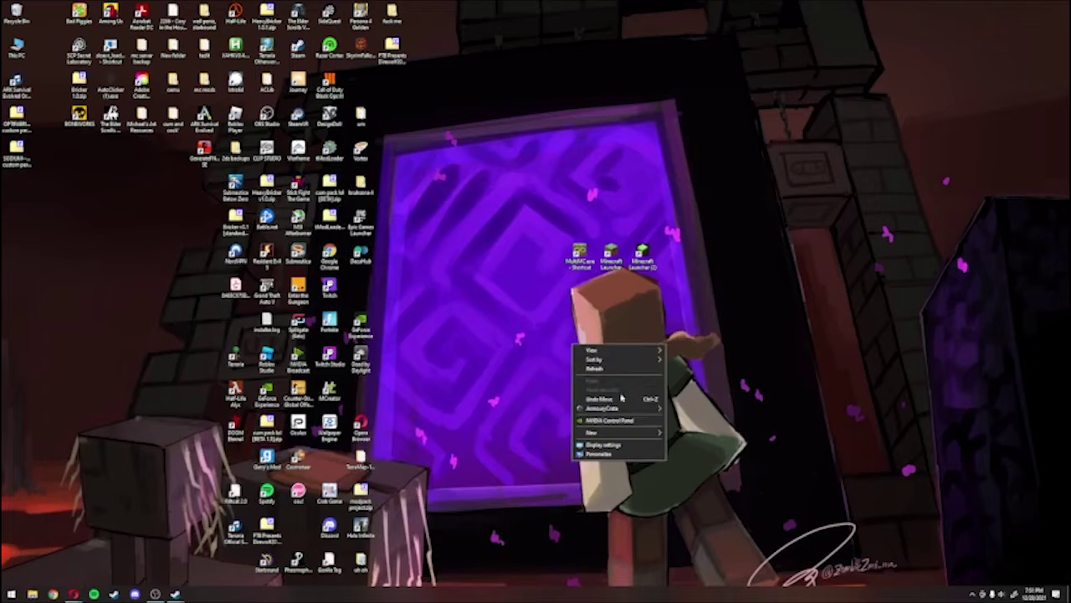
pyautogui.moveTo(645, 432)
pyautogui.click(679, 432)
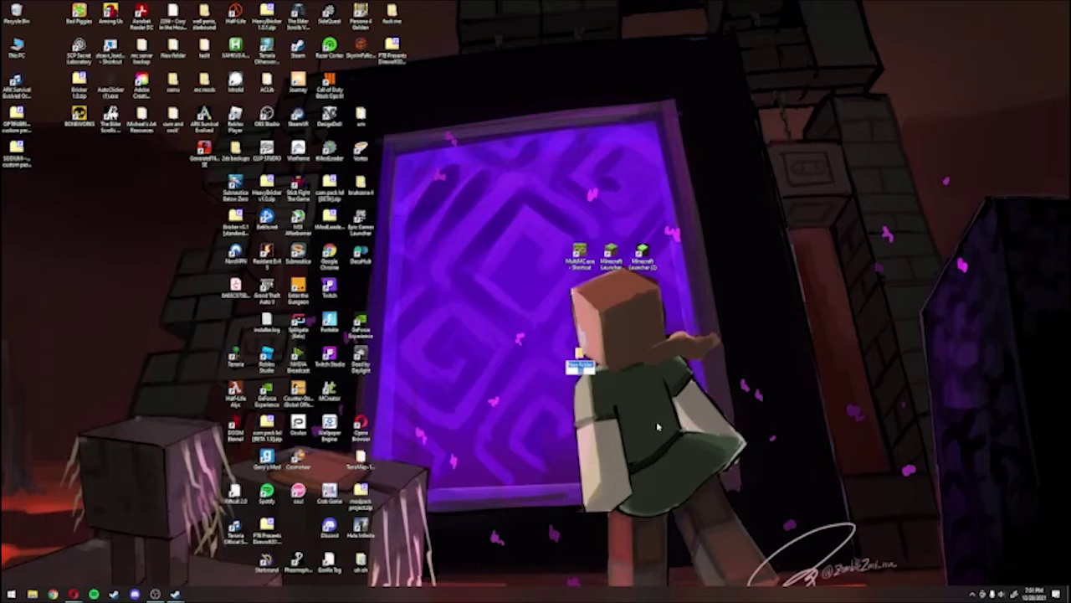
pyautogui.write('mods')
pyautogui.press('Return')
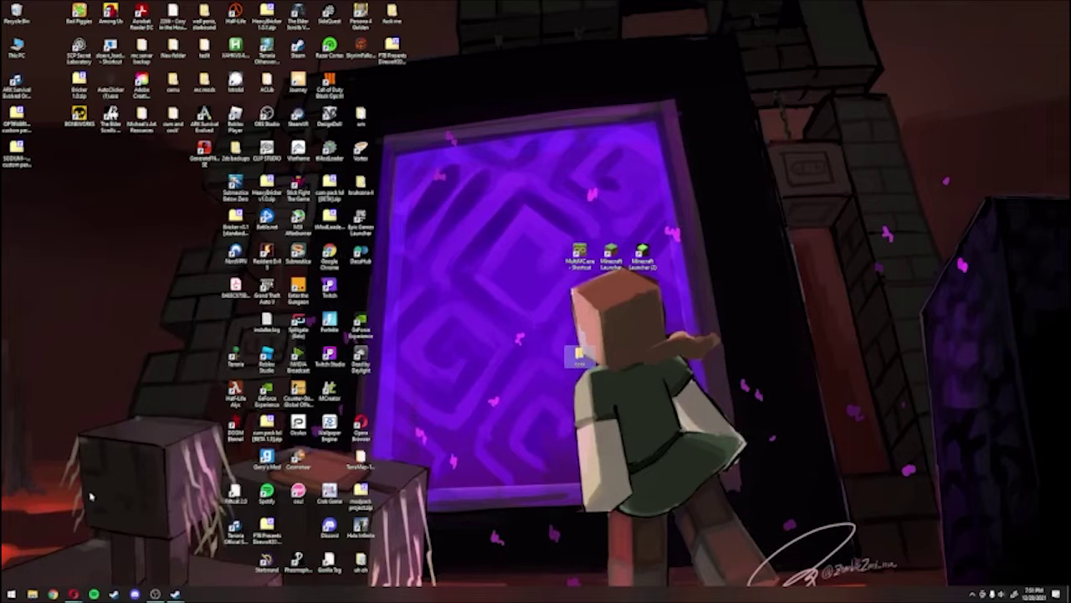
# Step: Move mmc-stable-win32.zip from Downloads into the new 'mods' desktop folder
pyautogui.click(32, 593)
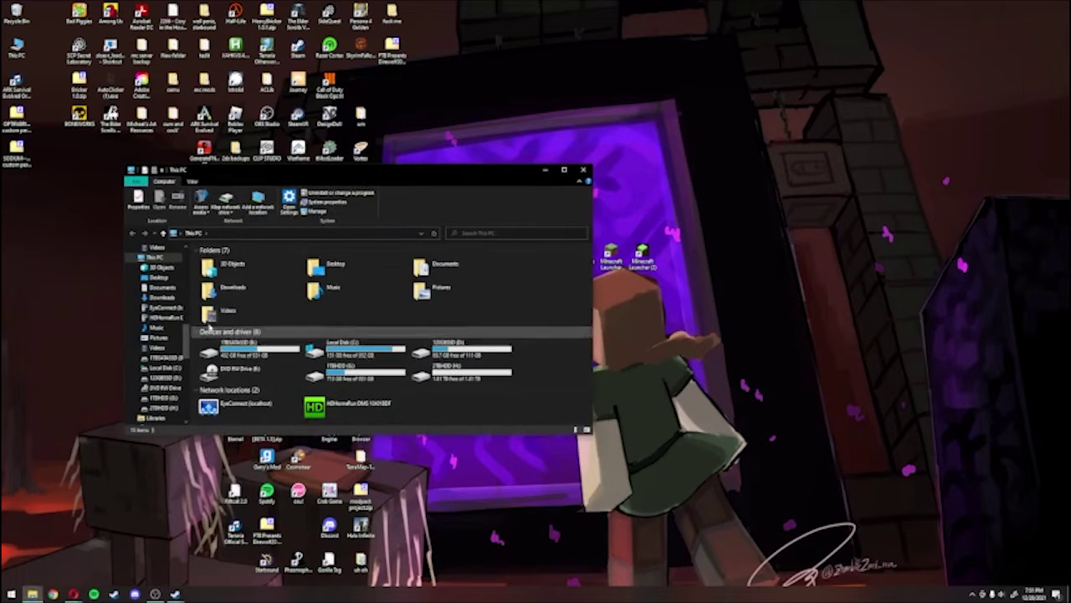
pyautogui.doubleClick(219, 287)
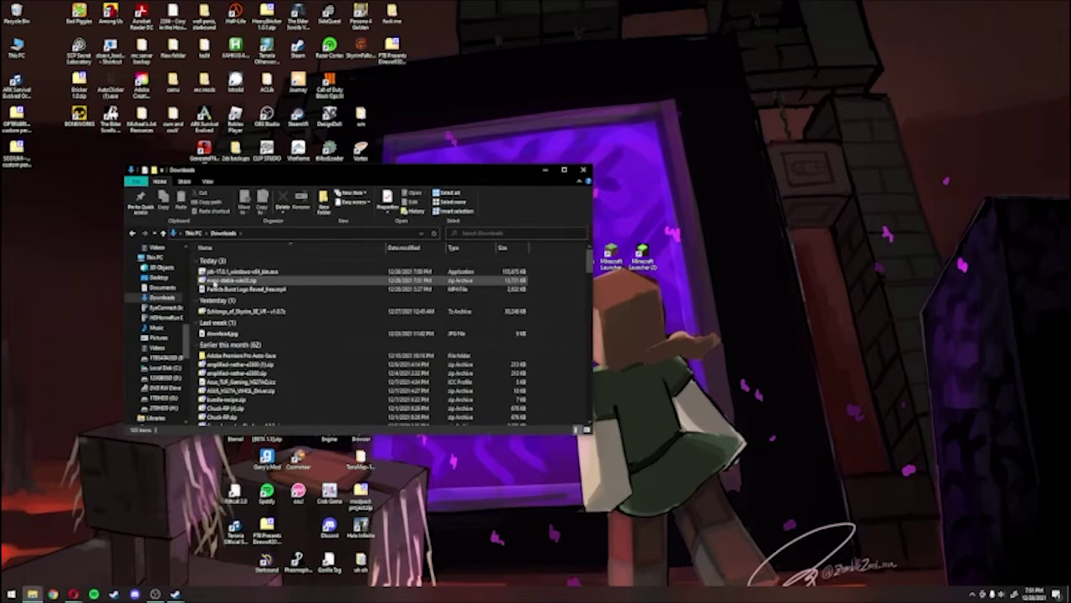
pyautogui.click(211, 281)
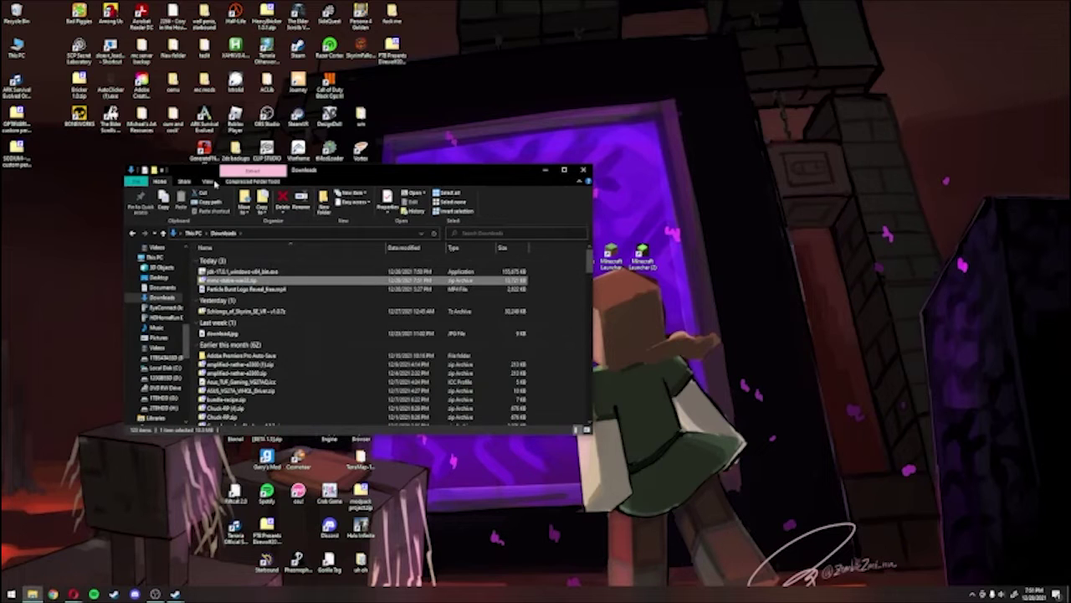
pyautogui.moveTo(369, 174); pyautogui.dragTo(262, 185)
pyautogui.moveTo(134, 290); pyautogui.dragTo(582, 356)
pyautogui.doubleClick(579, 355)
# Step: Extract the zip with 7-Zip and launch MultiMC.exe from the extracted MultiMC folder
pyautogui.rightClick(130, 287)
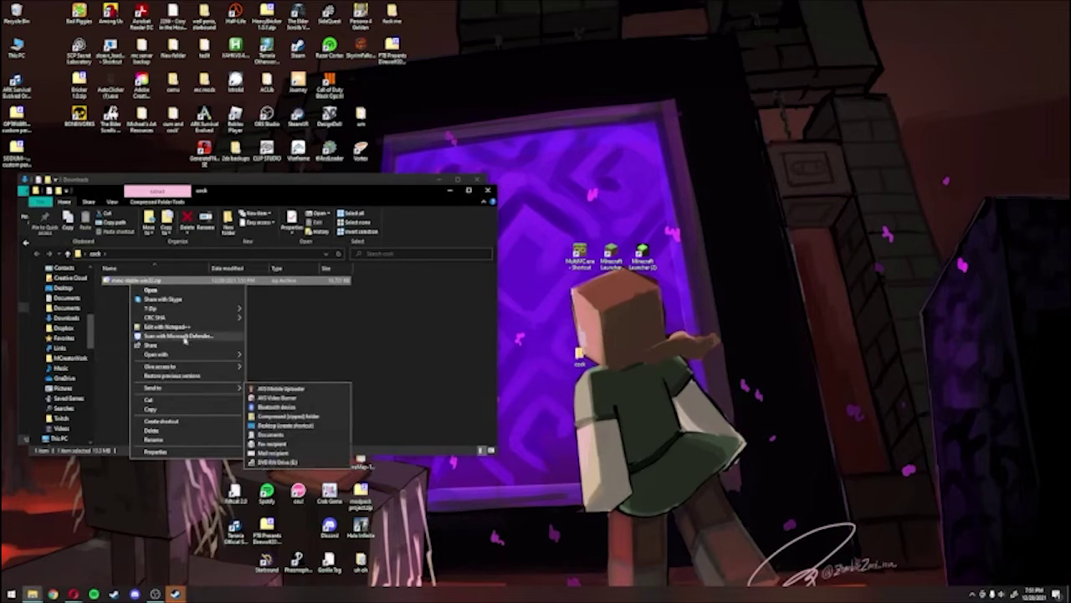
pyautogui.moveTo(193, 308)
pyautogui.click(318, 339)
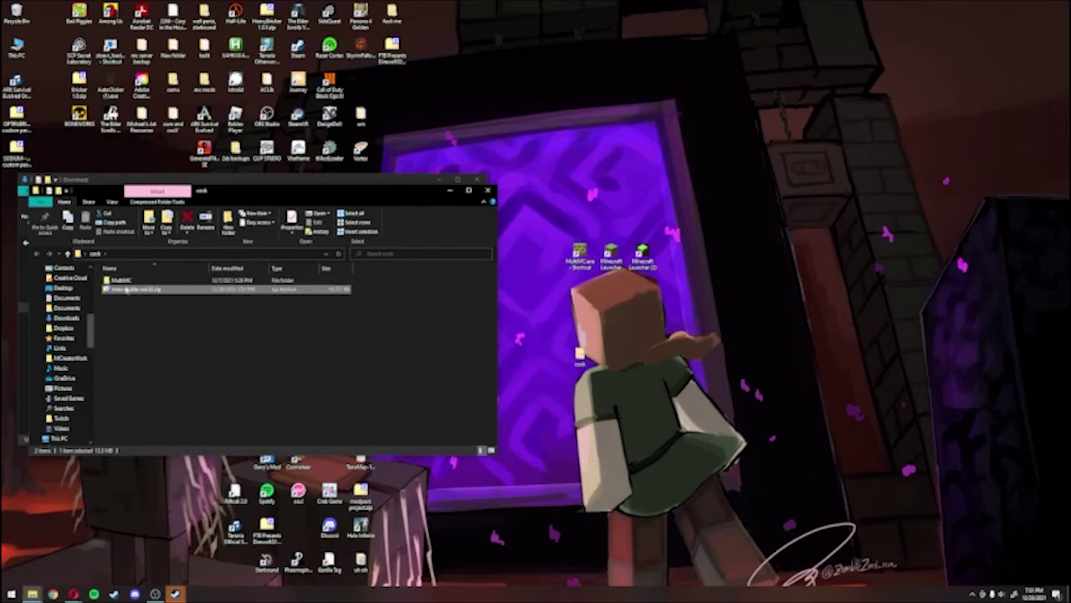
pyautogui.doubleClick(121, 279)
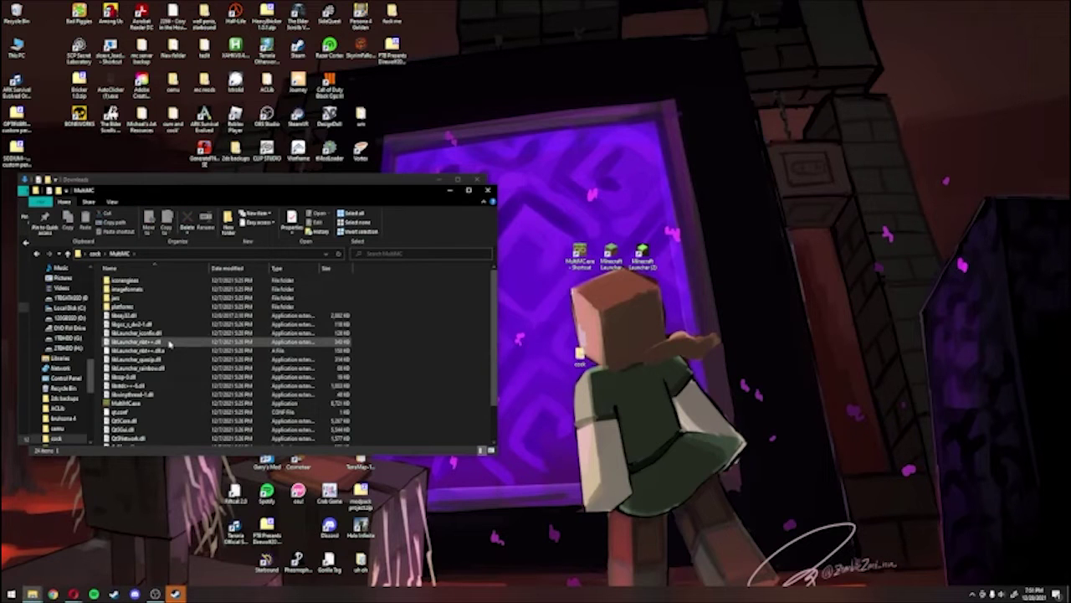
pyautogui.scroll(-2, 159, 352)
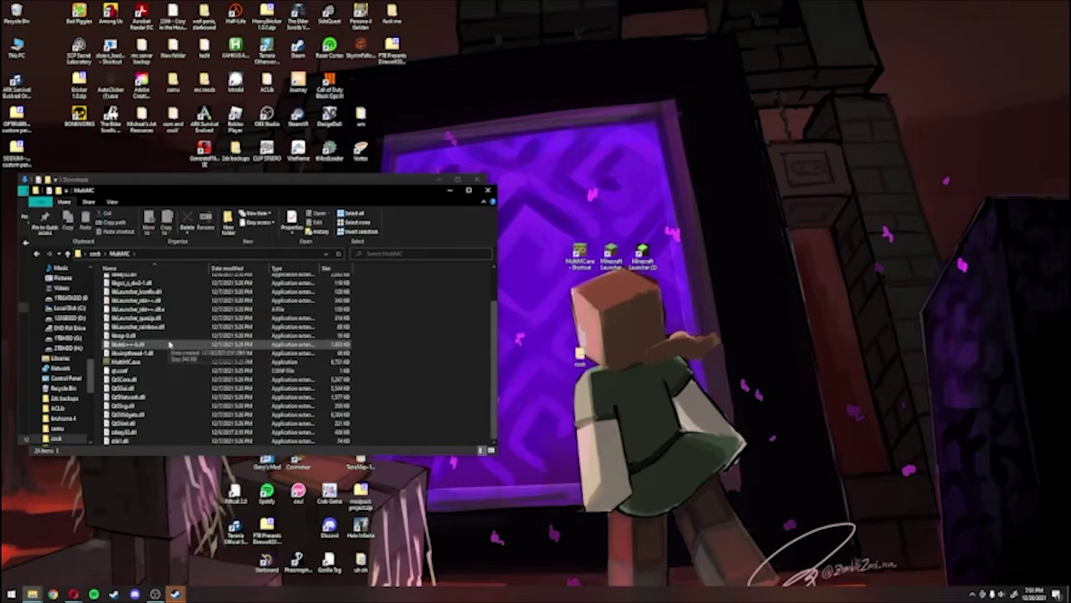
pyautogui.doubleClick(127, 362)
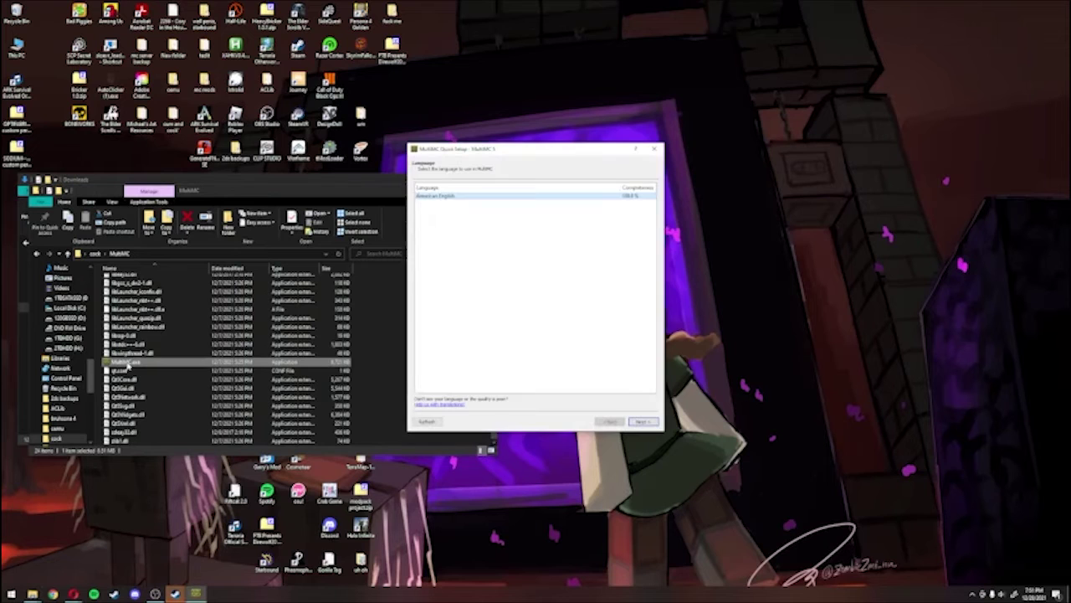
# Step: Keep American English as the language and select the Java 17.0.1 installation
pyautogui.scroll(-10, 522, 313)
pyautogui.scroll(10, 523, 317)
pyautogui.scroll(-10, 523, 283)
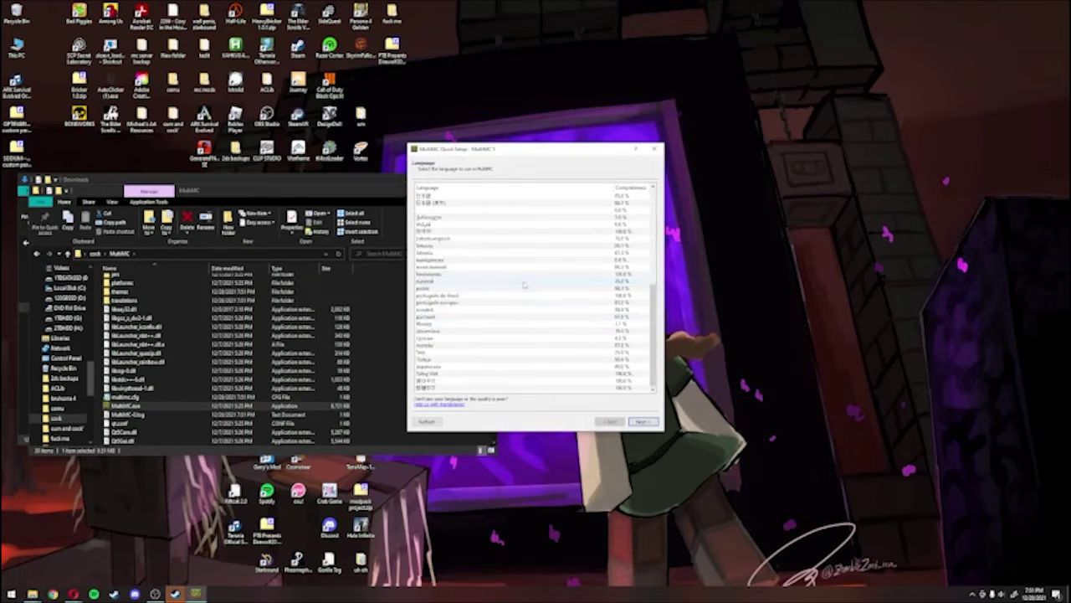
pyautogui.scroll(5, 523, 325)
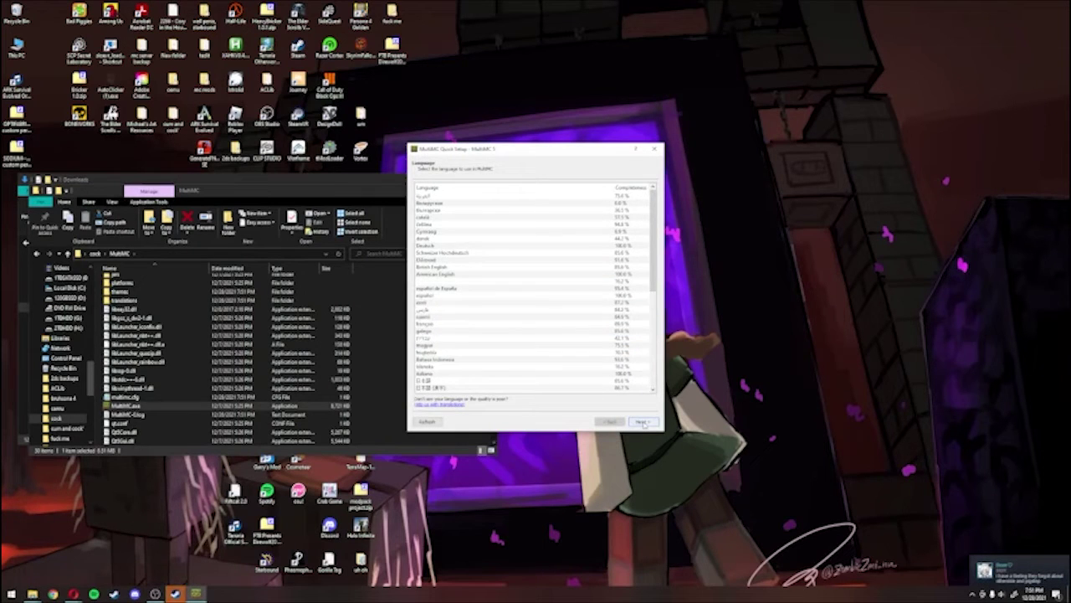
pyautogui.click(642, 422)
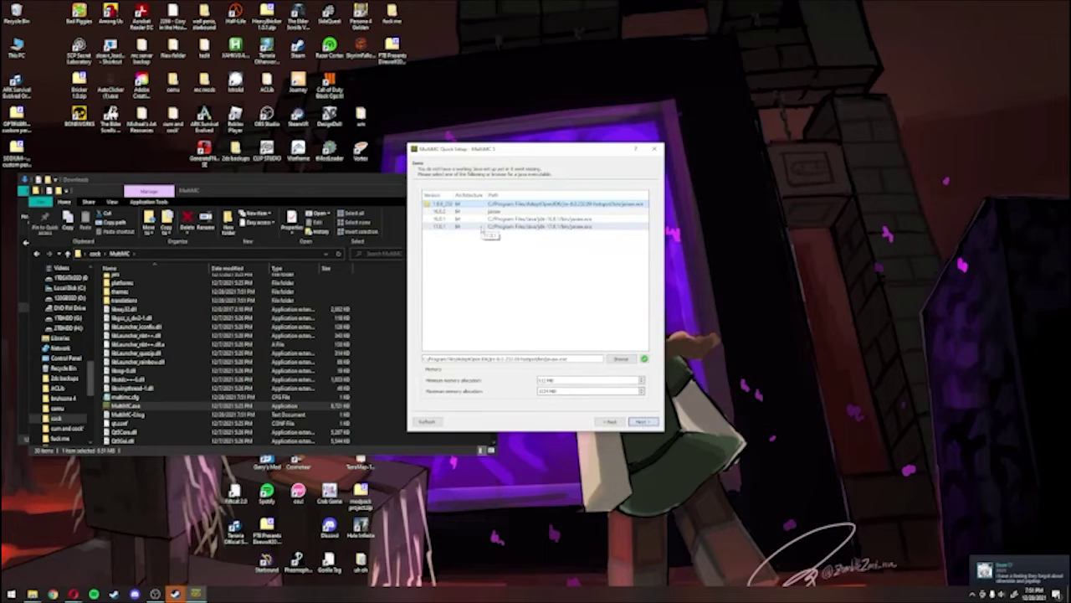
pyautogui.click(476, 226)
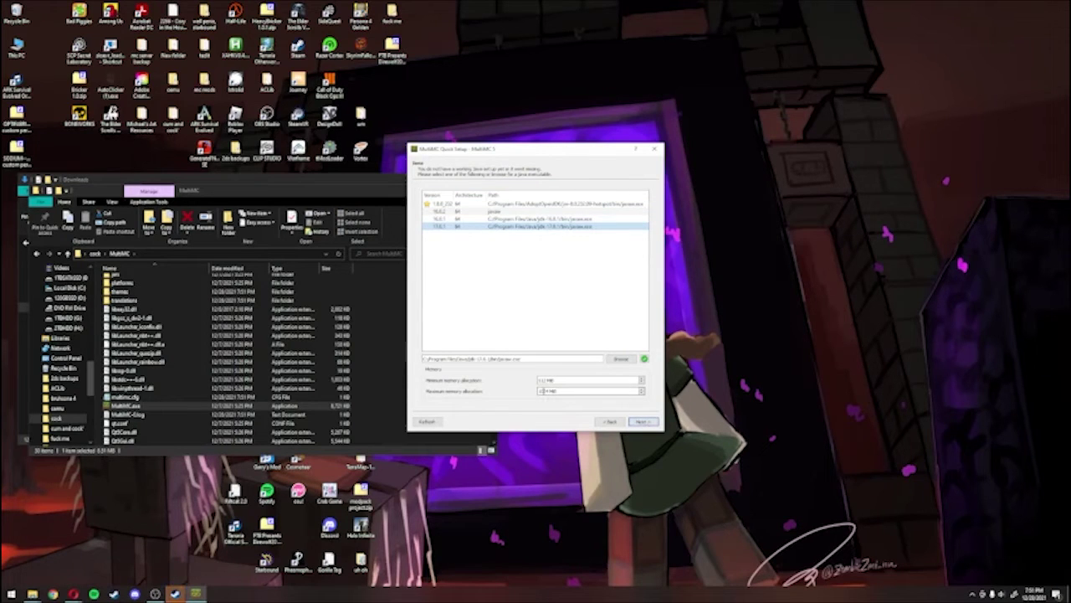
# Step: Set maximum memory allocation to 4096 MB and finish Quick Setup
pyautogui.click(539, 391)
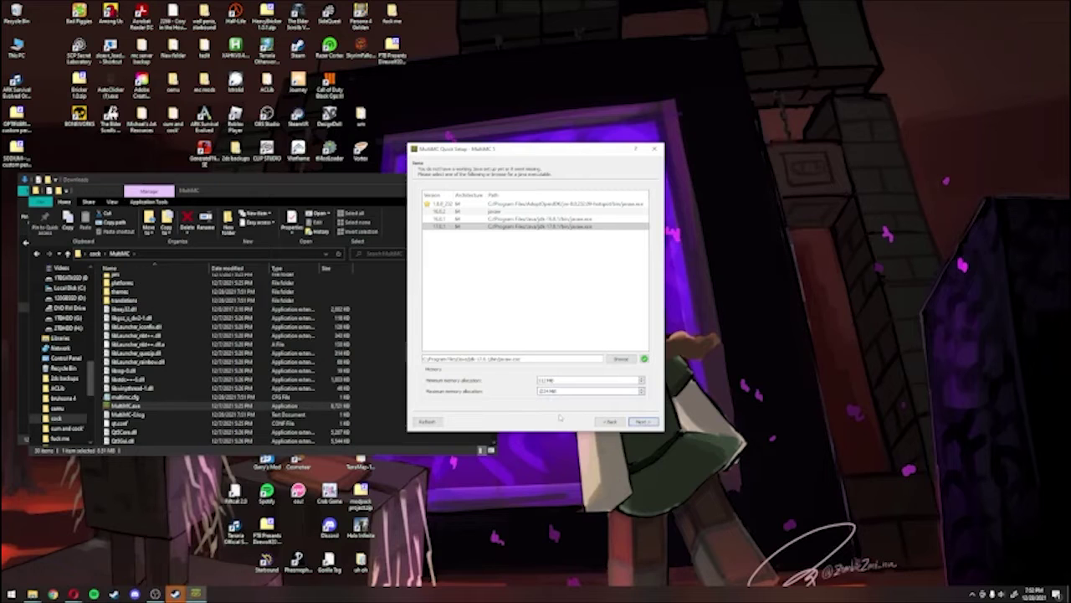
pyautogui.hotkey('ctrl', 'a')
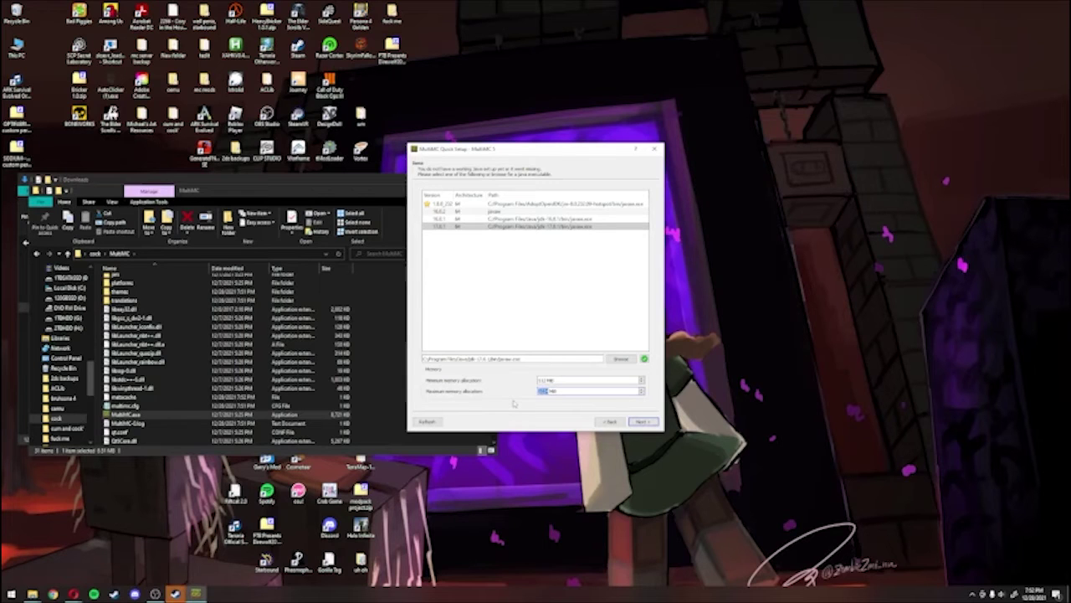
pyautogui.write('4096')
pyautogui.write('96')
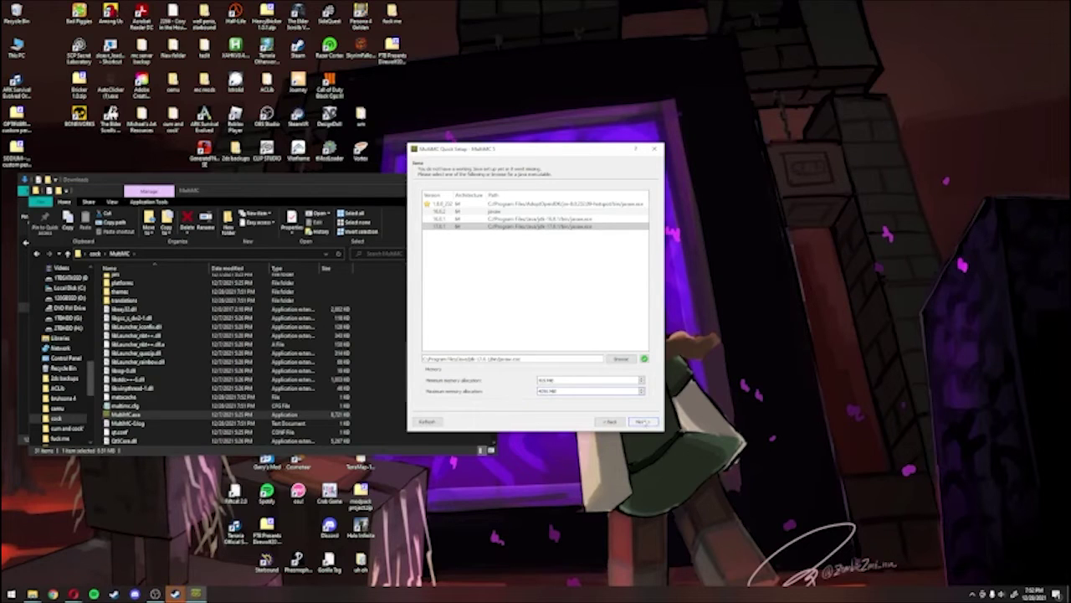
pyautogui.click(642, 421)
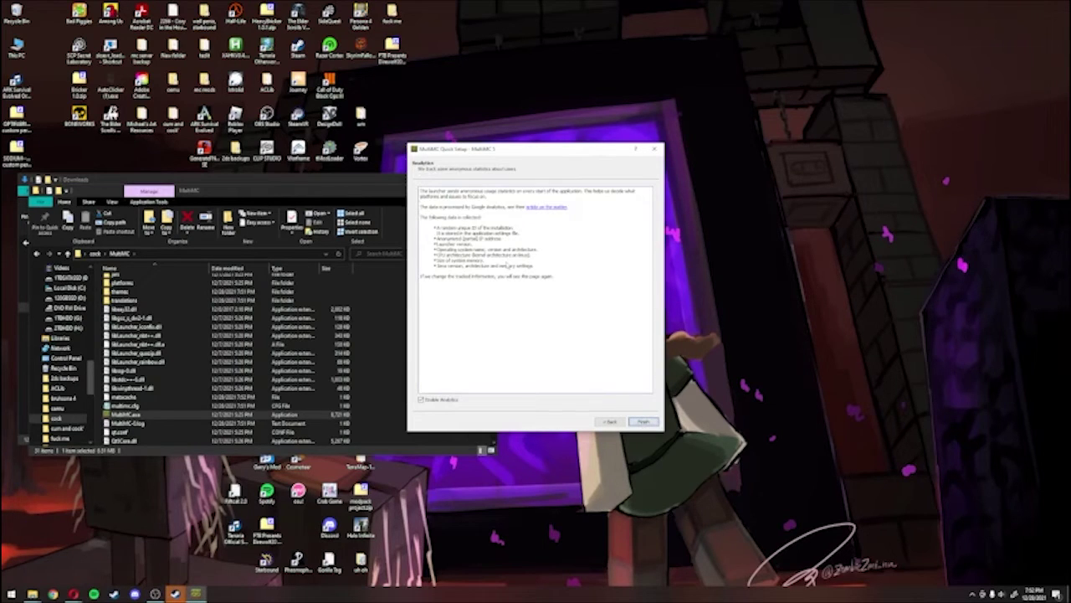
pyautogui.click(641, 422)
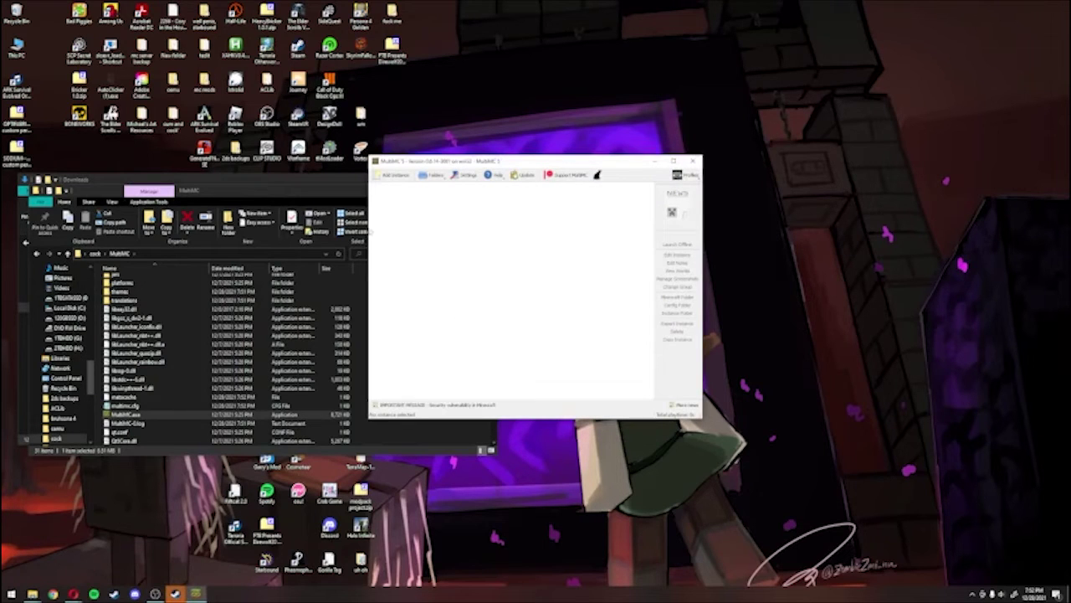
# Step: Add a vanilla 1.18.1 instance, then open Manage Accounts from the Profiles menu
pyautogui.click(406, 176)
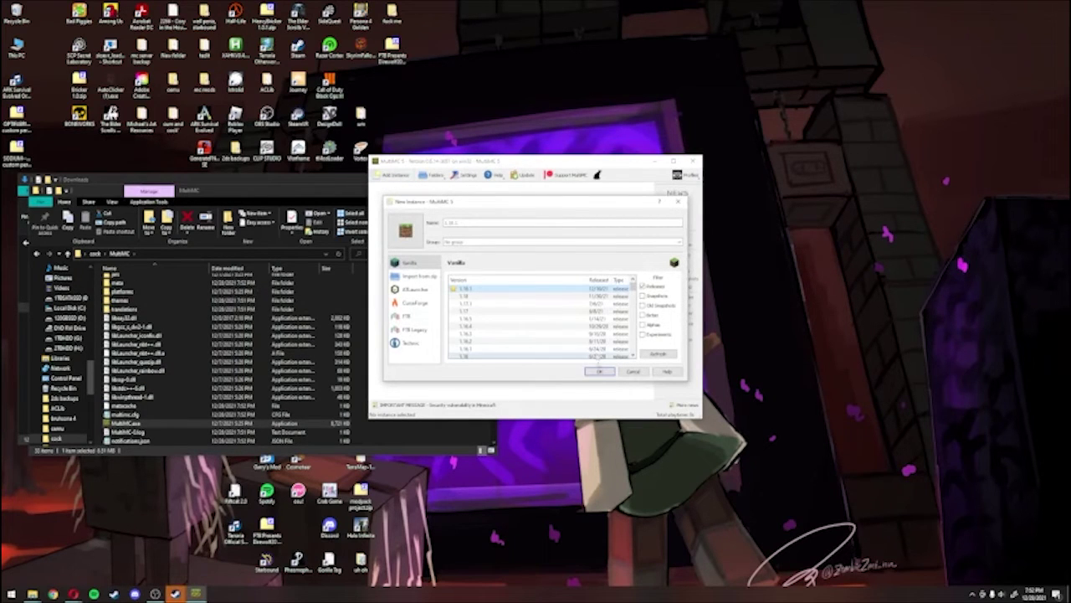
pyautogui.click(601, 372)
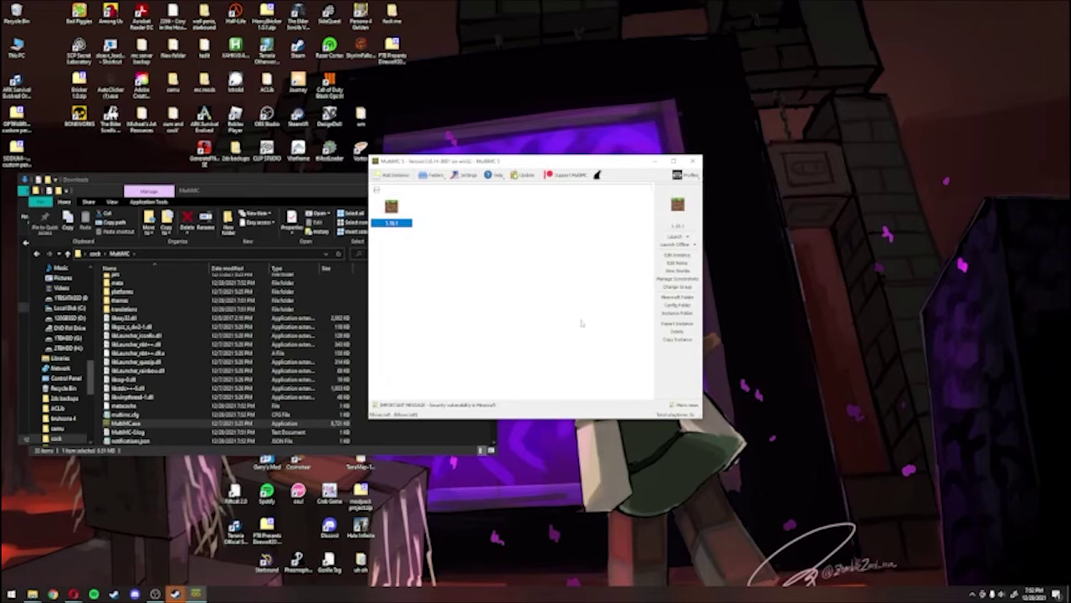
pyautogui.click(684, 175)
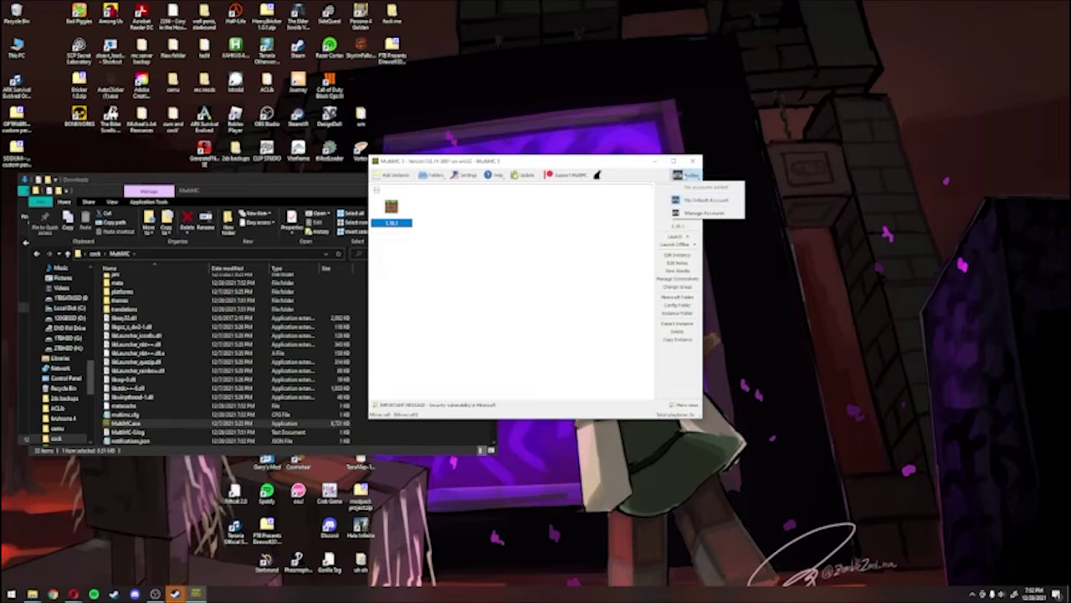
pyautogui.click(697, 176)
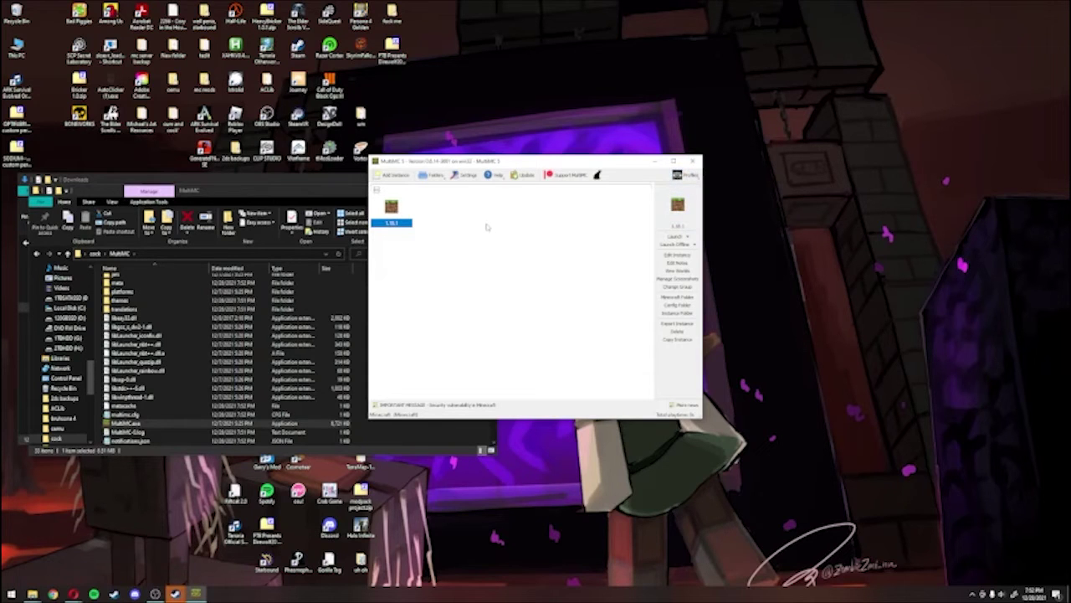
pyautogui.click(685, 175)
pyautogui.click(694, 213)
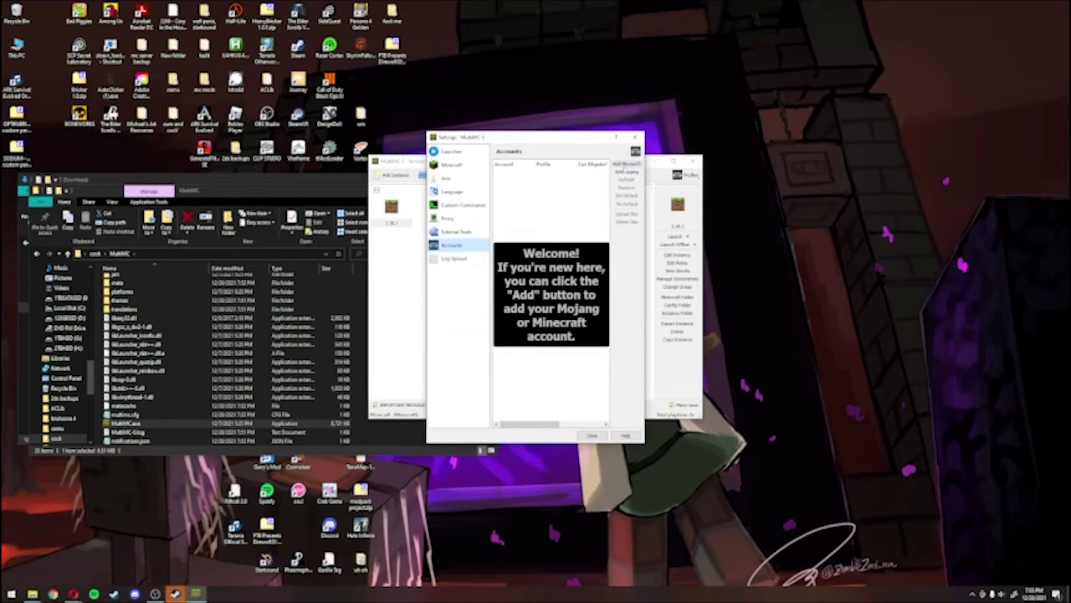
# Step: Add a Microsoft account using the browser login code, then close Settings
pyautogui.click(626, 165)
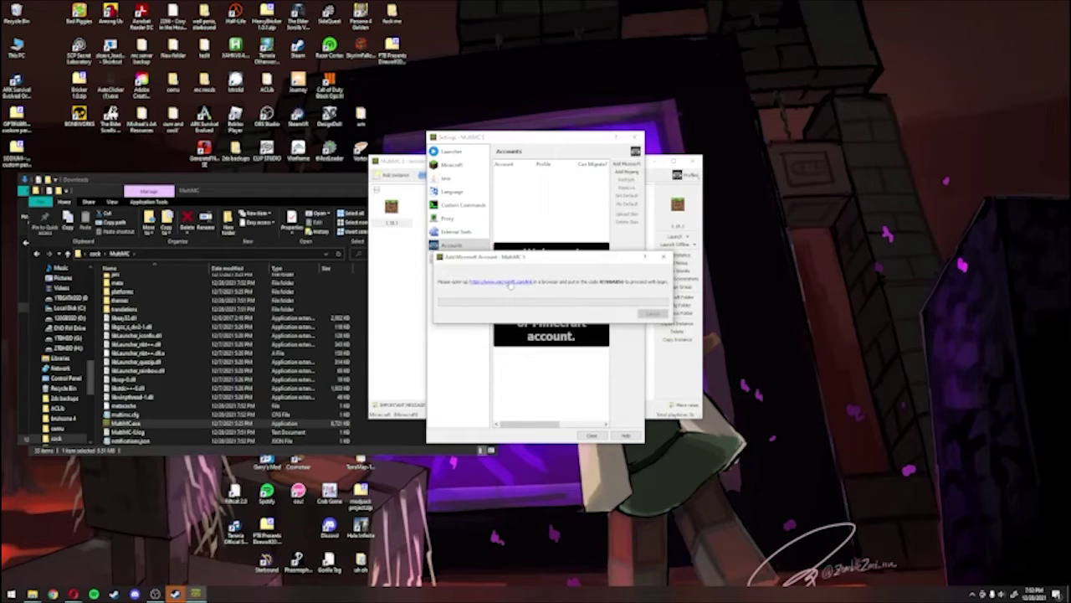
pyautogui.click(510, 285)
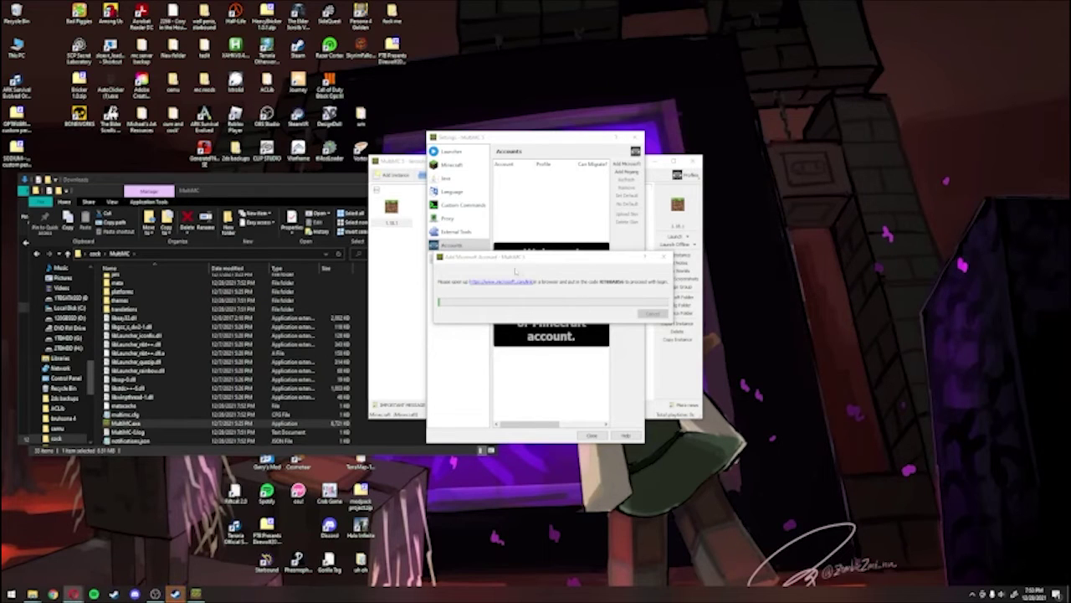
pyautogui.doubleClick(601, 282)
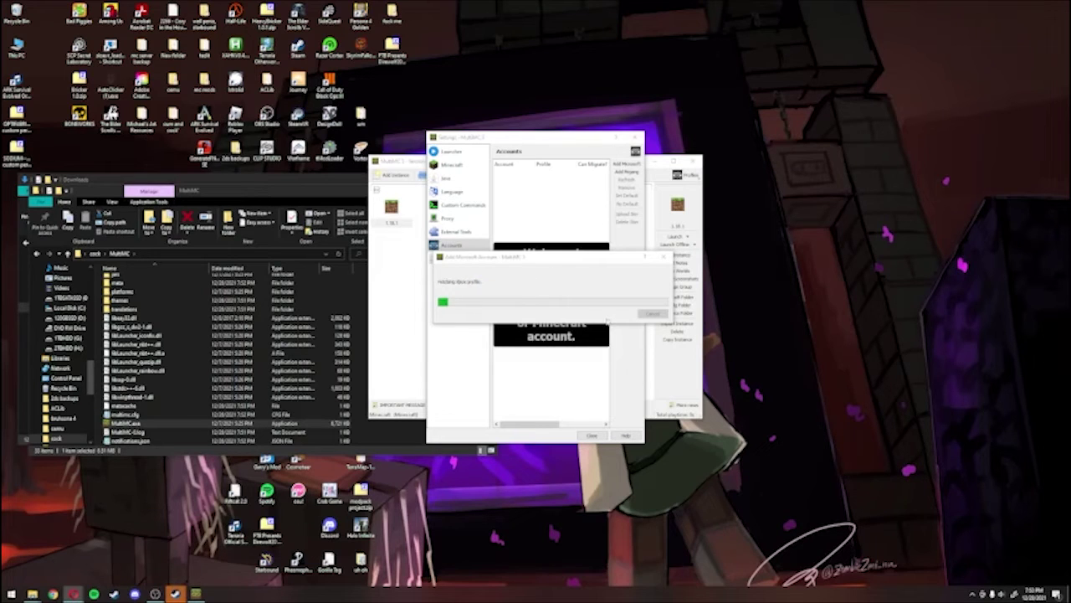
pyautogui.click(590, 435)
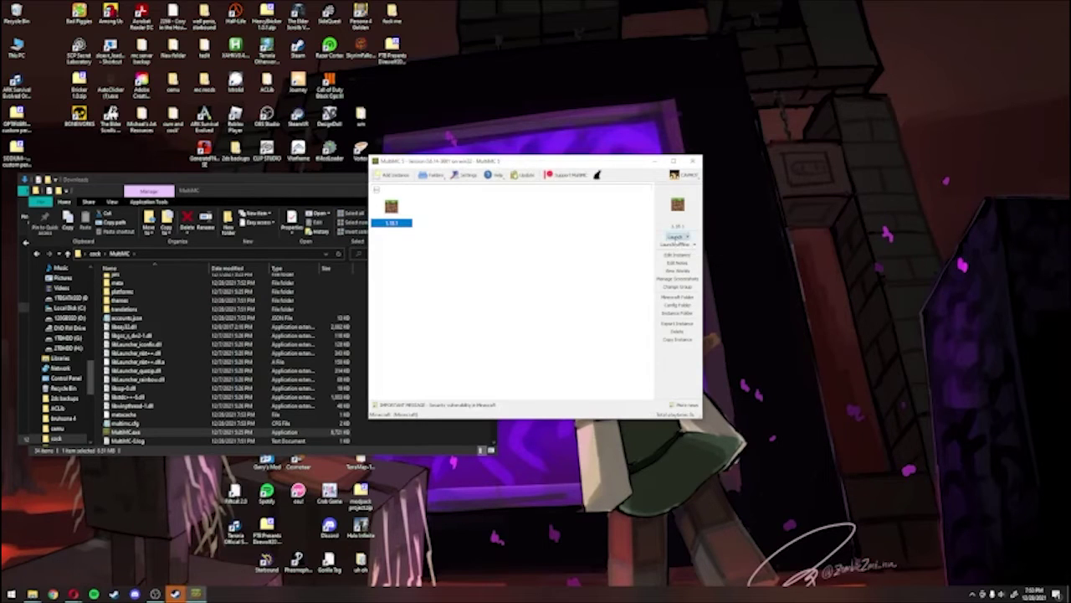
# Step: Launch the 1.18.1 instance and wait for the Mojang Studios loading screen
pyautogui.click(677, 235)
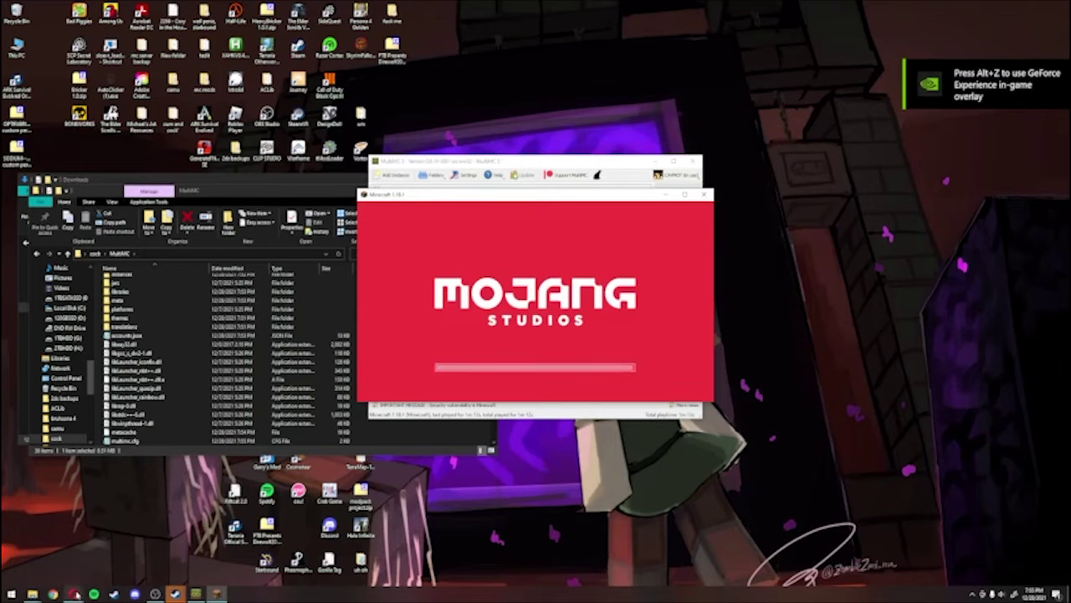
pyautogui.moveTo(74, 595)
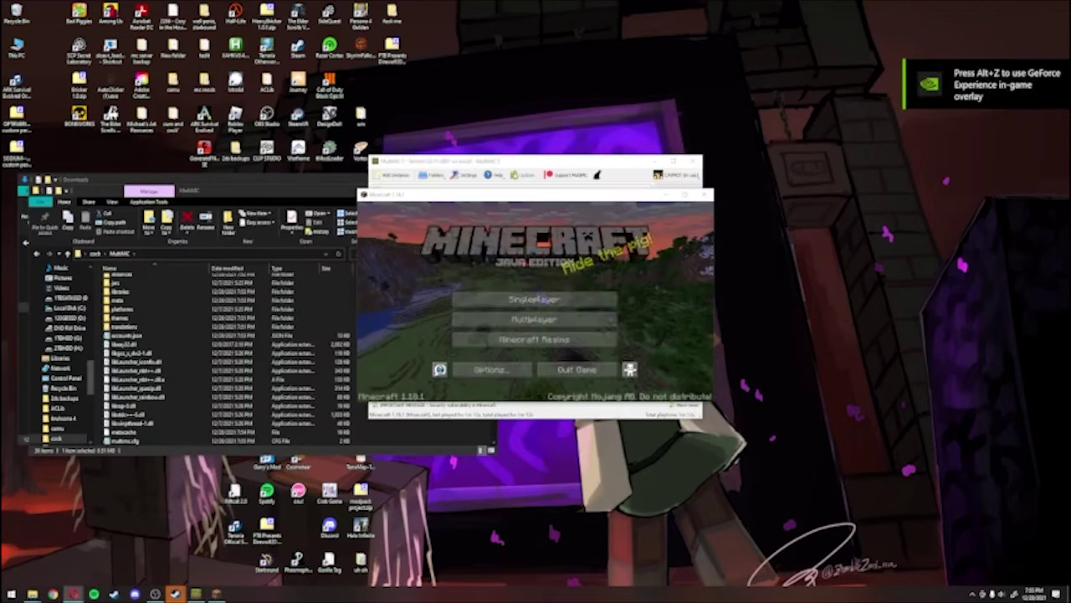